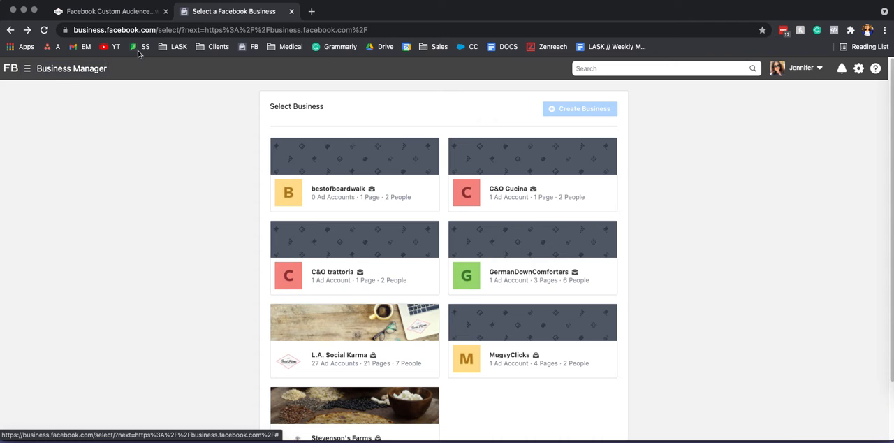
# Step: Go to Ads Manager and open its Audiences page
pyautogui.click(58, 76)
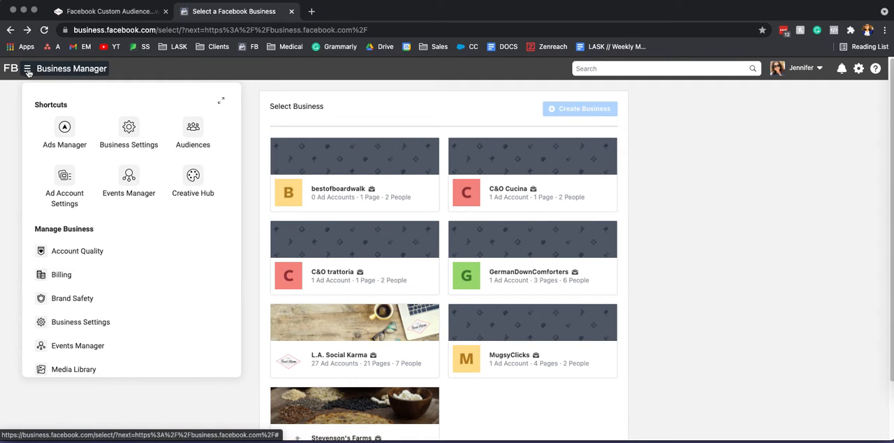
pyautogui.click(65, 130)
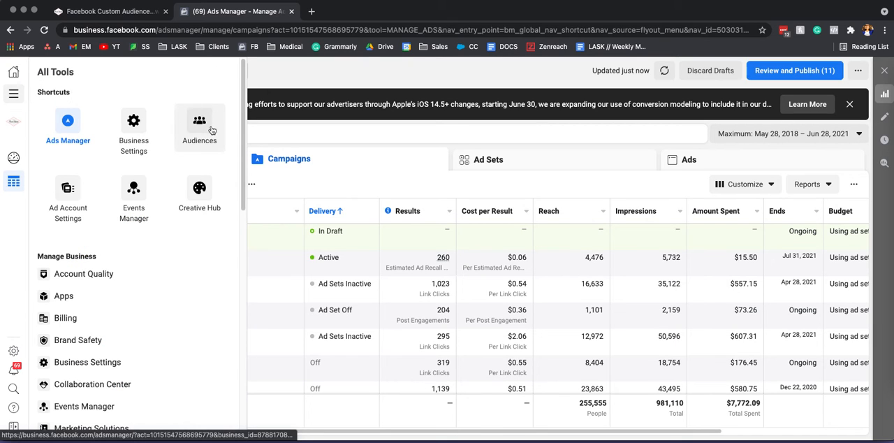
pyautogui.click(199, 123)
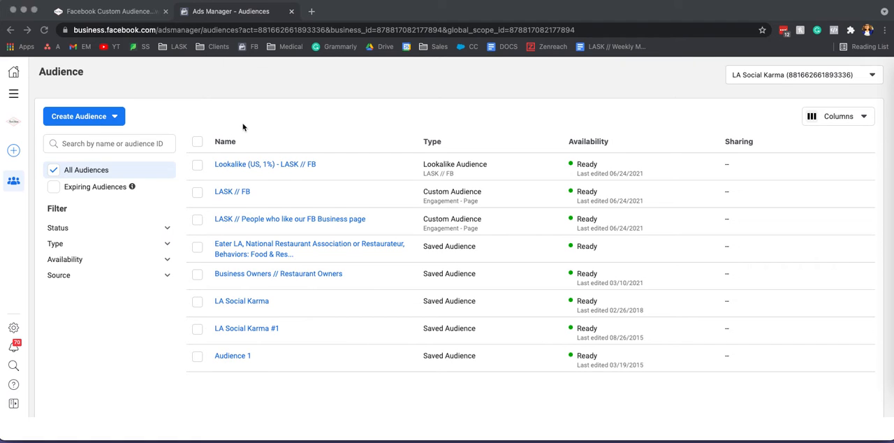
# Step: Start a new custom audience that uses an Instagram account as its source
pyautogui.click(98, 117)
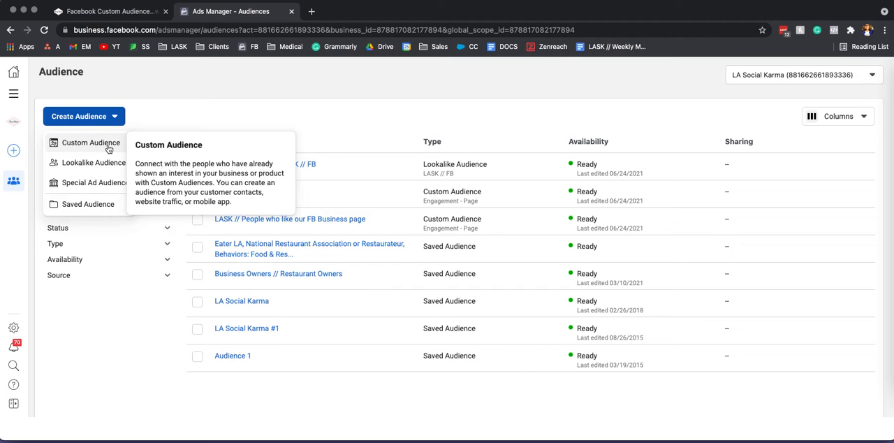
pyautogui.click(107, 146)
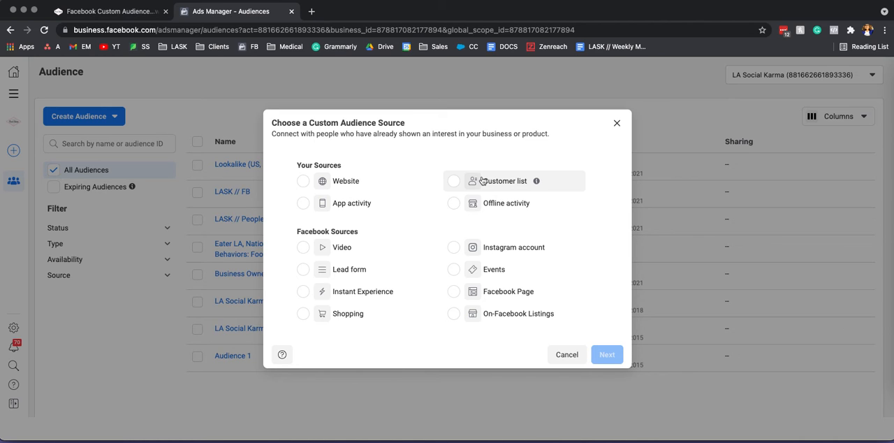
pyautogui.click(454, 248)
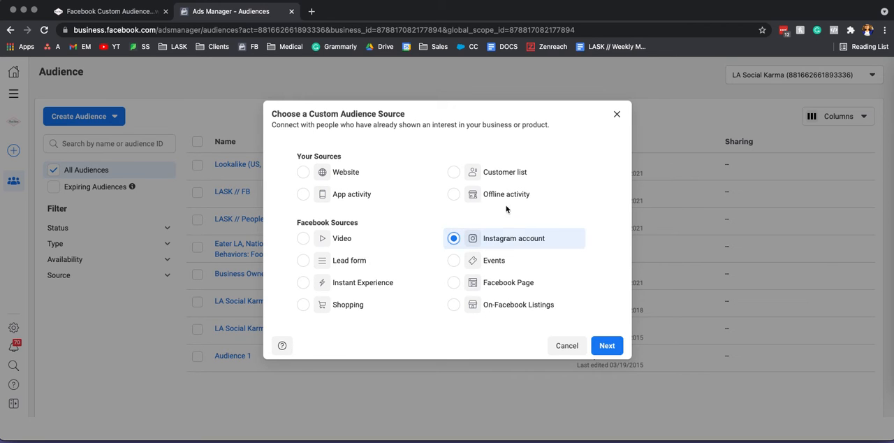
pyautogui.click(607, 346)
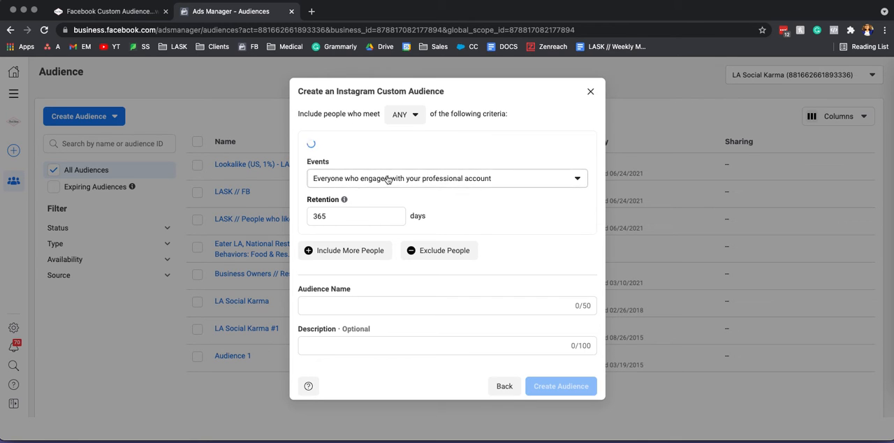
# Step: Set the audience source to lasocialkarma and the event to everyone who engaged with your professional account
pyautogui.click(524, 167)
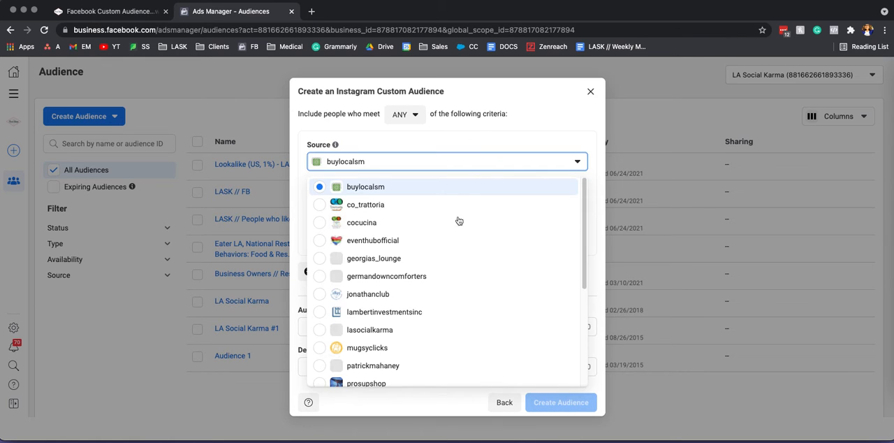
pyautogui.scroll(-1, 520, 341)
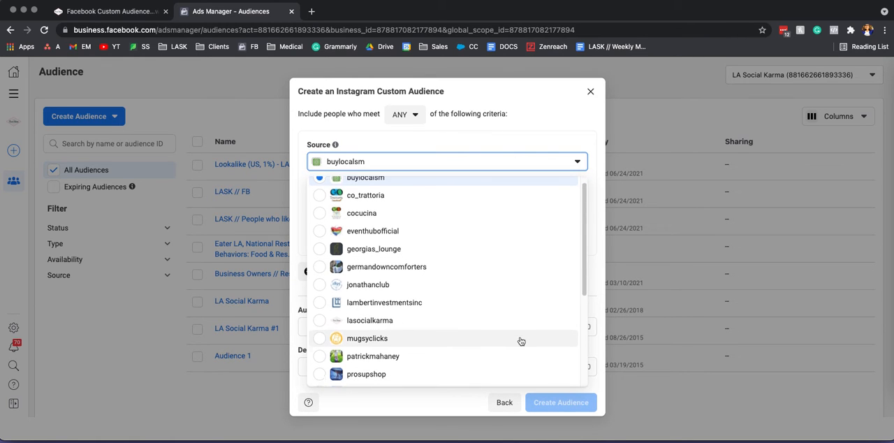
pyautogui.click(370, 322)
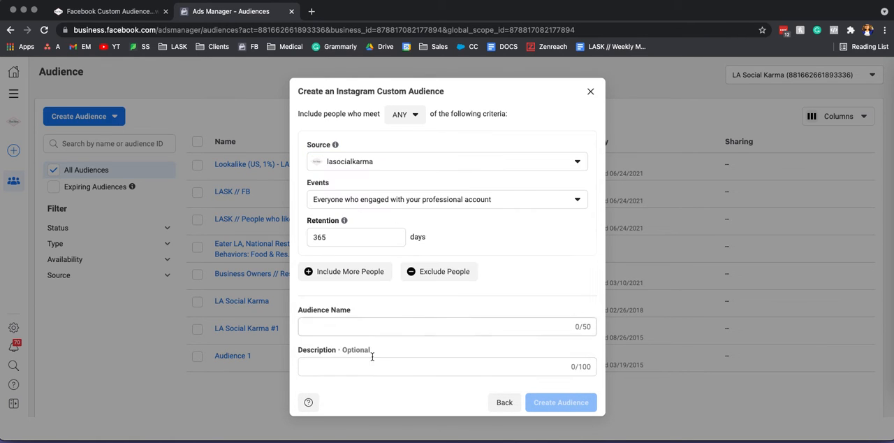
pyautogui.click(466, 205)
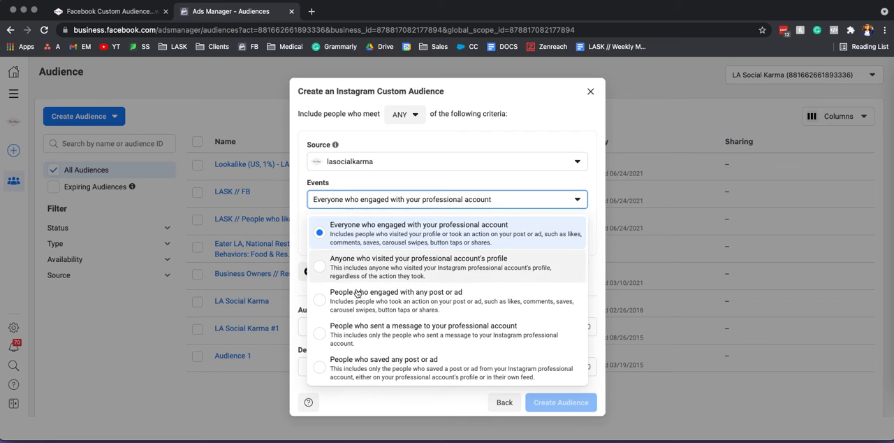
pyautogui.click(413, 237)
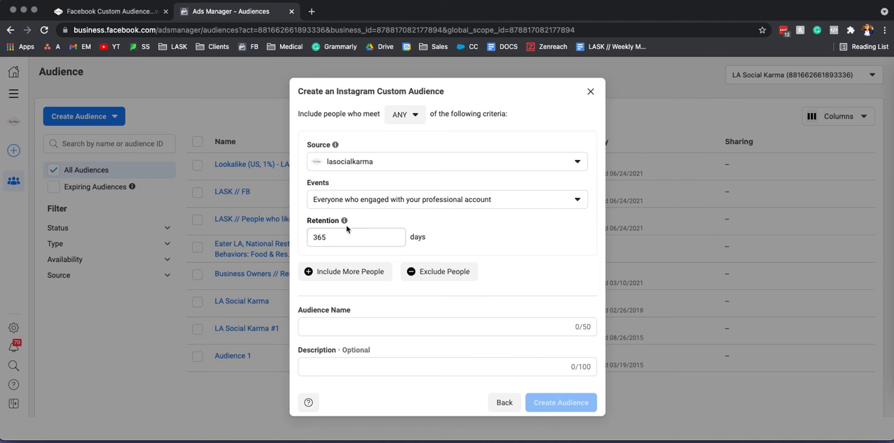
pyautogui.moveTo(342, 221)
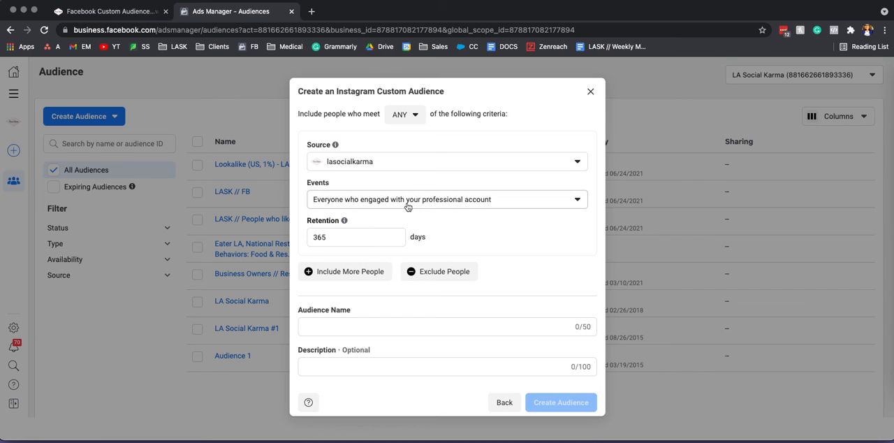
# Step: Include more people with a second criterion: source lasocialkarma, event people who saved any post or ad
pyautogui.click(347, 276)
pyautogui.click(405, 312)
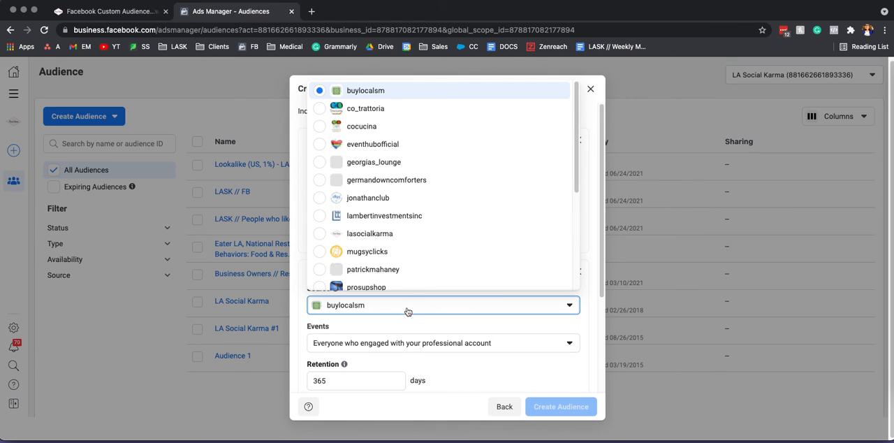
pyautogui.scroll(-1, 419, 231)
pyautogui.click(393, 221)
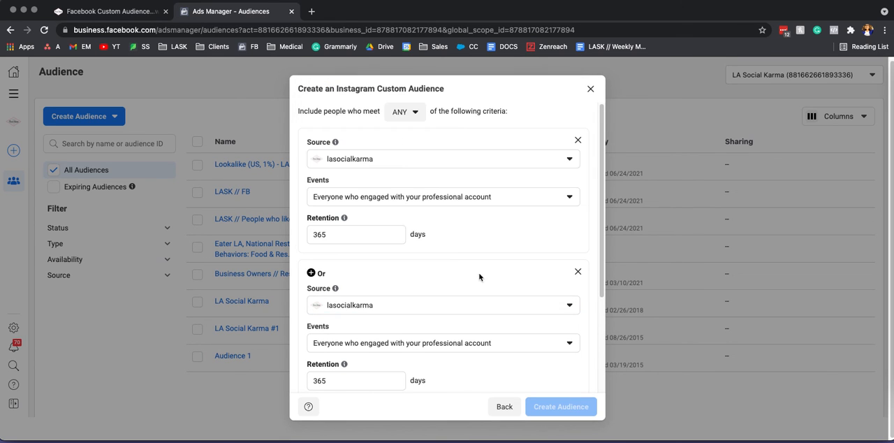
pyautogui.scroll(-3, 461, 283)
pyautogui.click(487, 263)
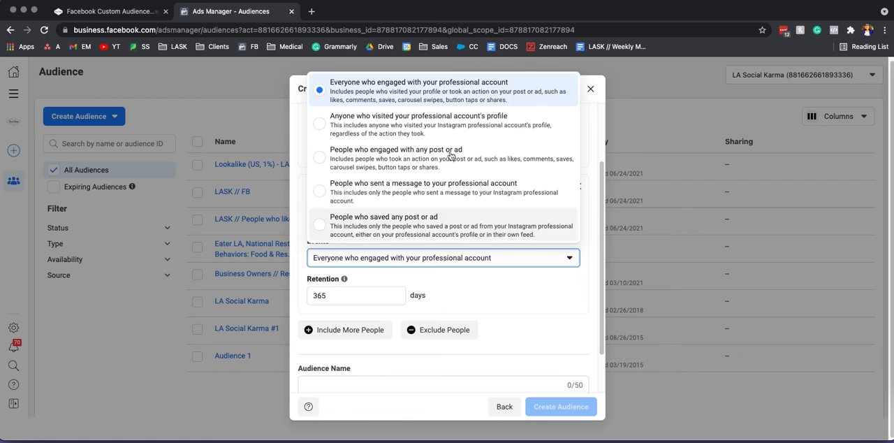
pyautogui.click(449, 228)
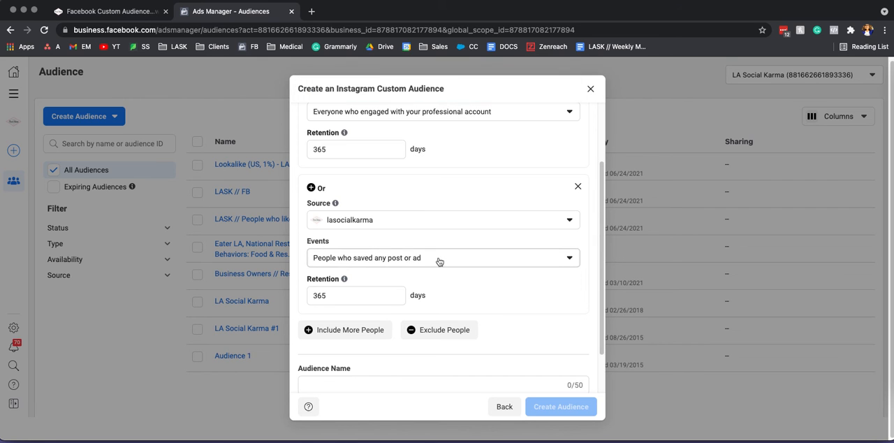
pyautogui.click(382, 259)
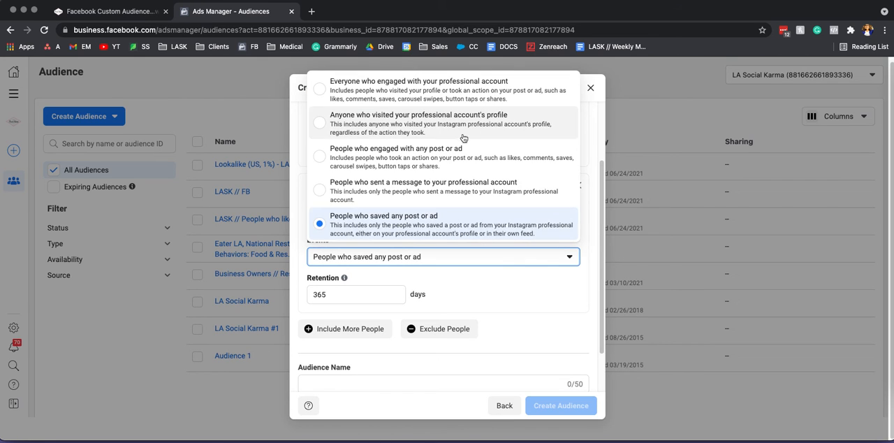
pyautogui.click(423, 235)
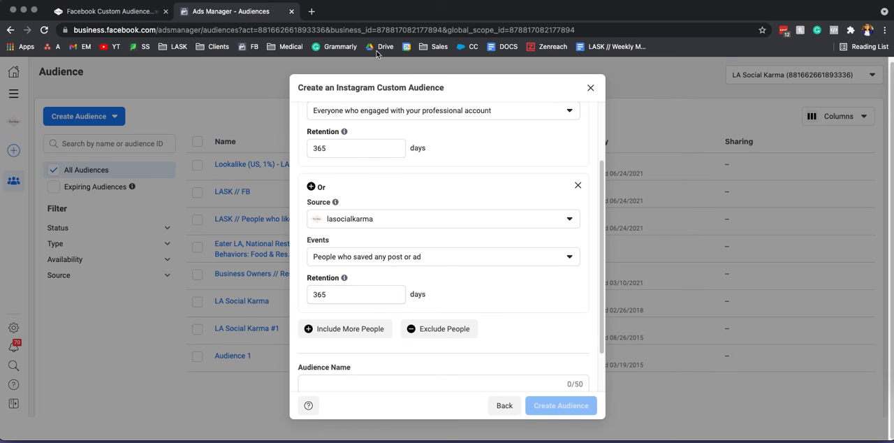
# Step: Name the audience Test Audience without a description, and close the form without creating it
pyautogui.scroll(-2, 402, 293)
pyautogui.click(398, 330)
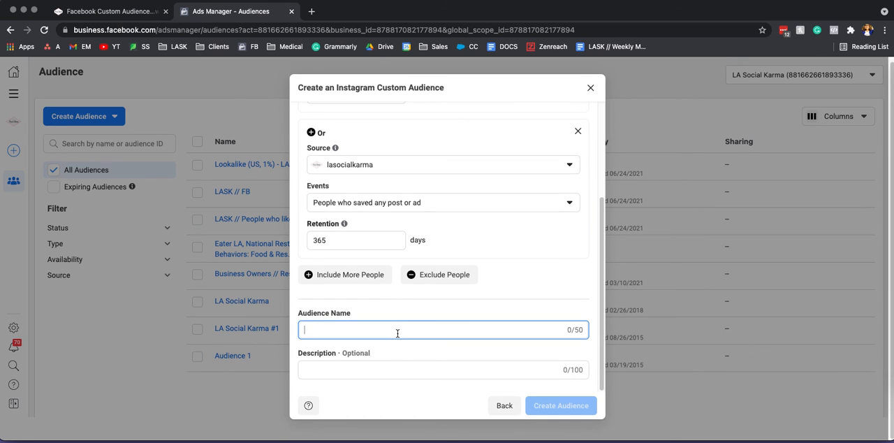
pyautogui.write('Test Qudie')
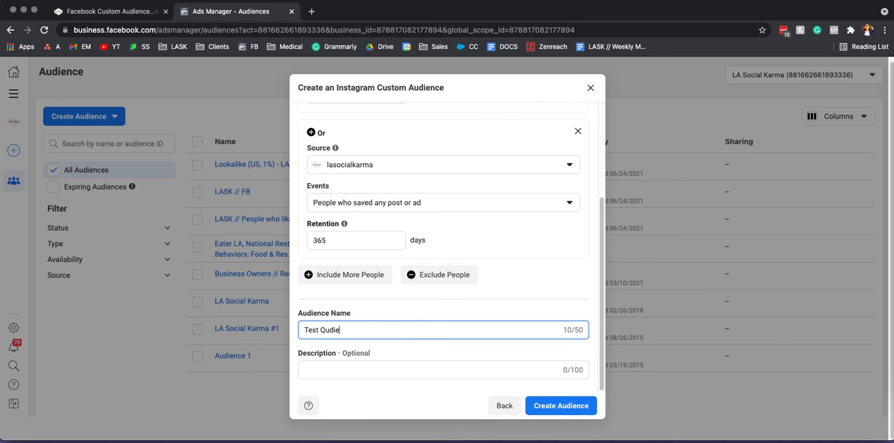
pyautogui.press('BackSpace')
pyautogui.press('BackSpace')
pyautogui.press('BackSpace')
pyautogui.press('BackSpace')
pyautogui.press('BackSpace')
pyautogui.write('Au')
pyautogui.press('BackSpace')
pyautogui.write('udienc')
pyautogui.click(389, 368)
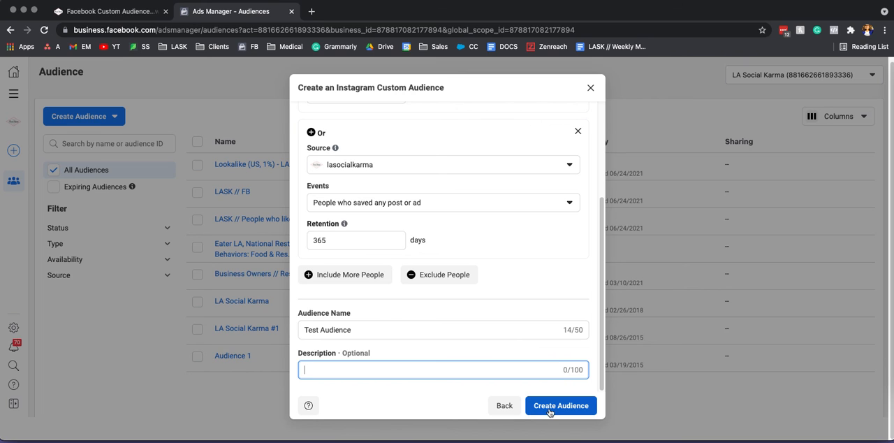
pyautogui.click(588, 88)
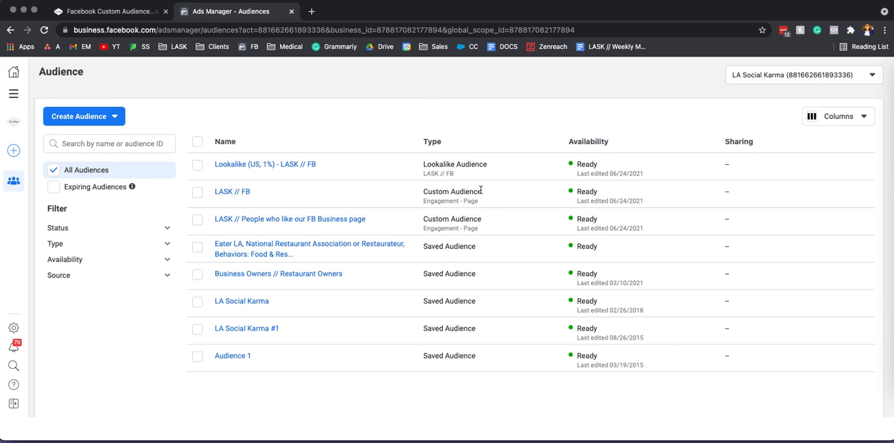
# Step: Highlight the Custom Audience type of the LASK // FB entry in the audience list
pyautogui.moveTo(482, 193); pyautogui.dragTo(425, 191)
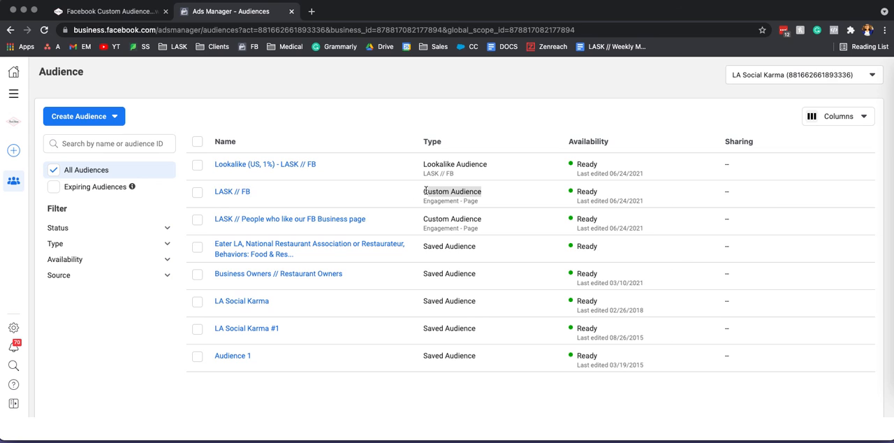